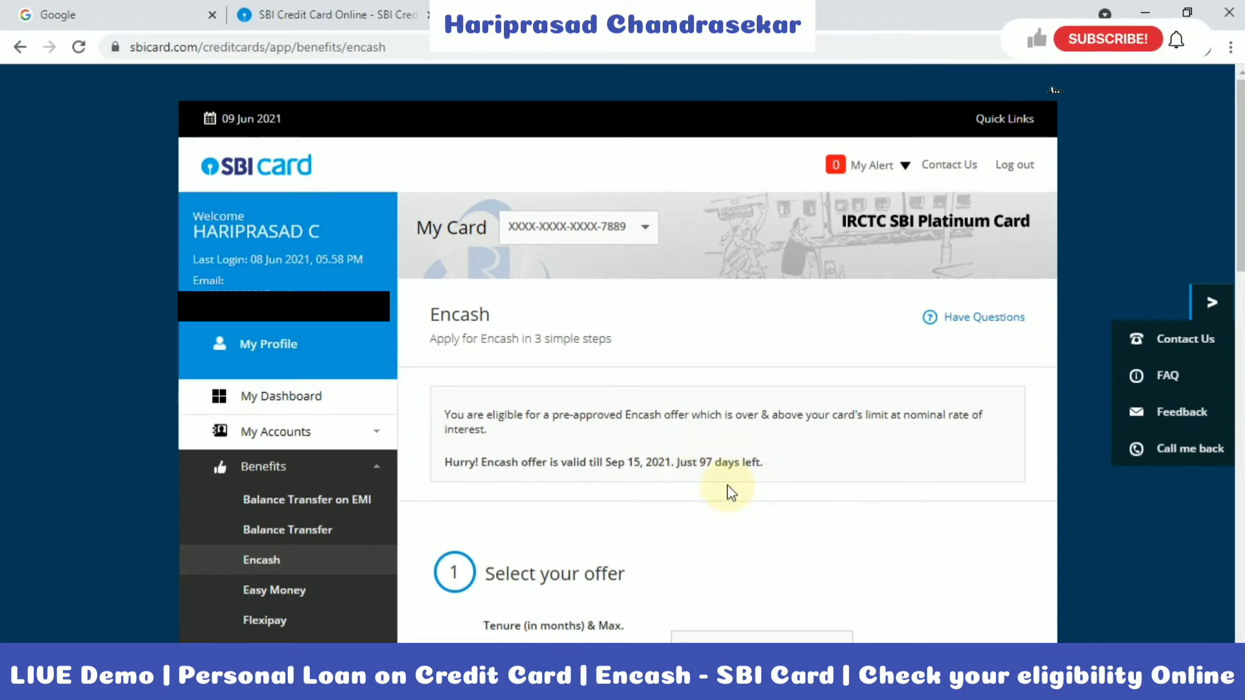
Choose the 12-month tenure in the Encash offer section and enter 319000 as the amount to be booked
scroll(730, 493, "down", 5)
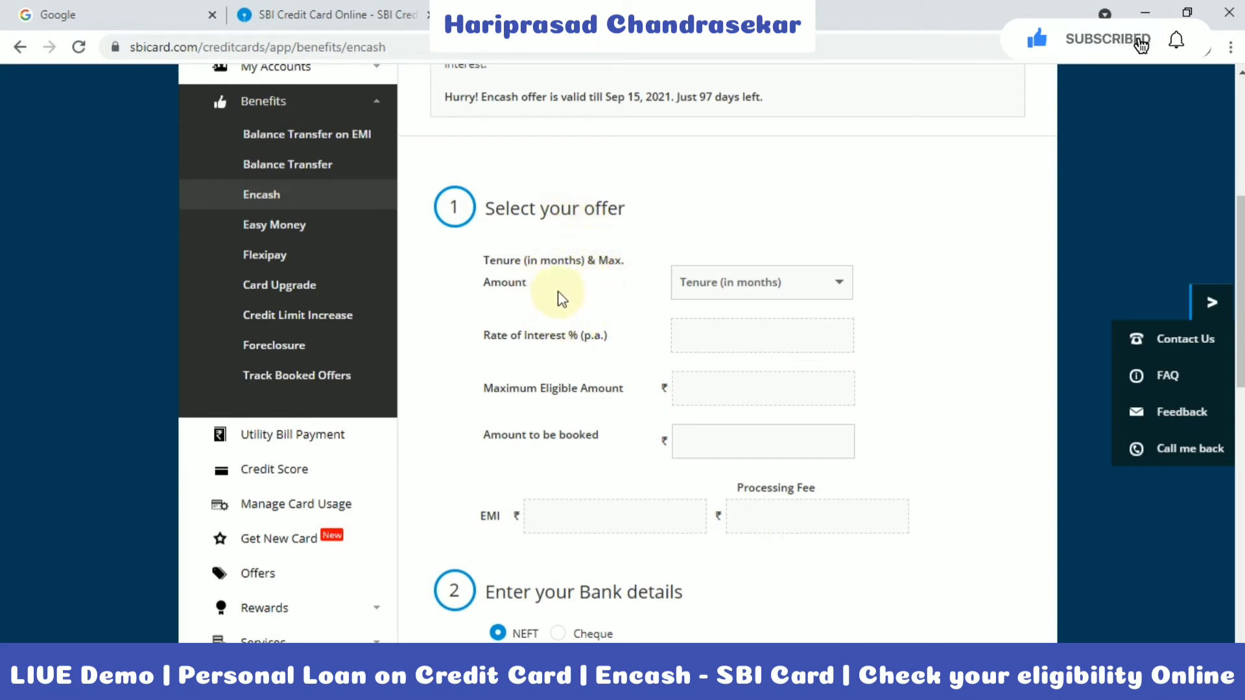
left_click(799, 287)
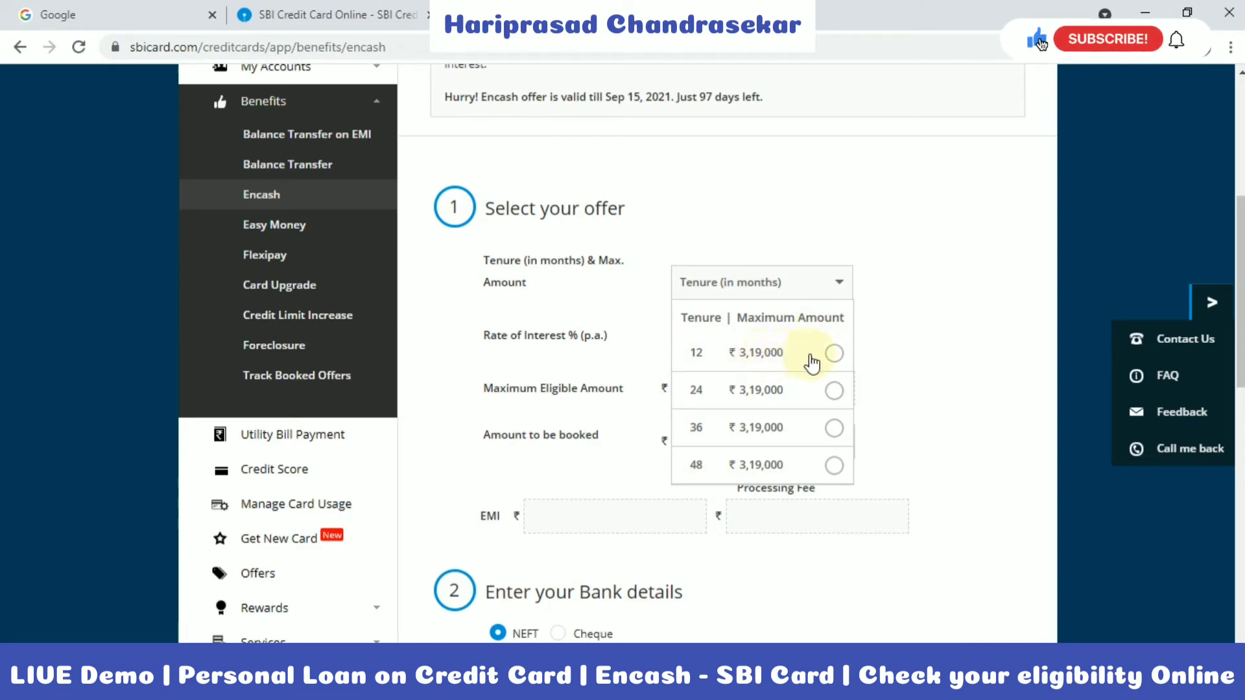
left_click(837, 355)
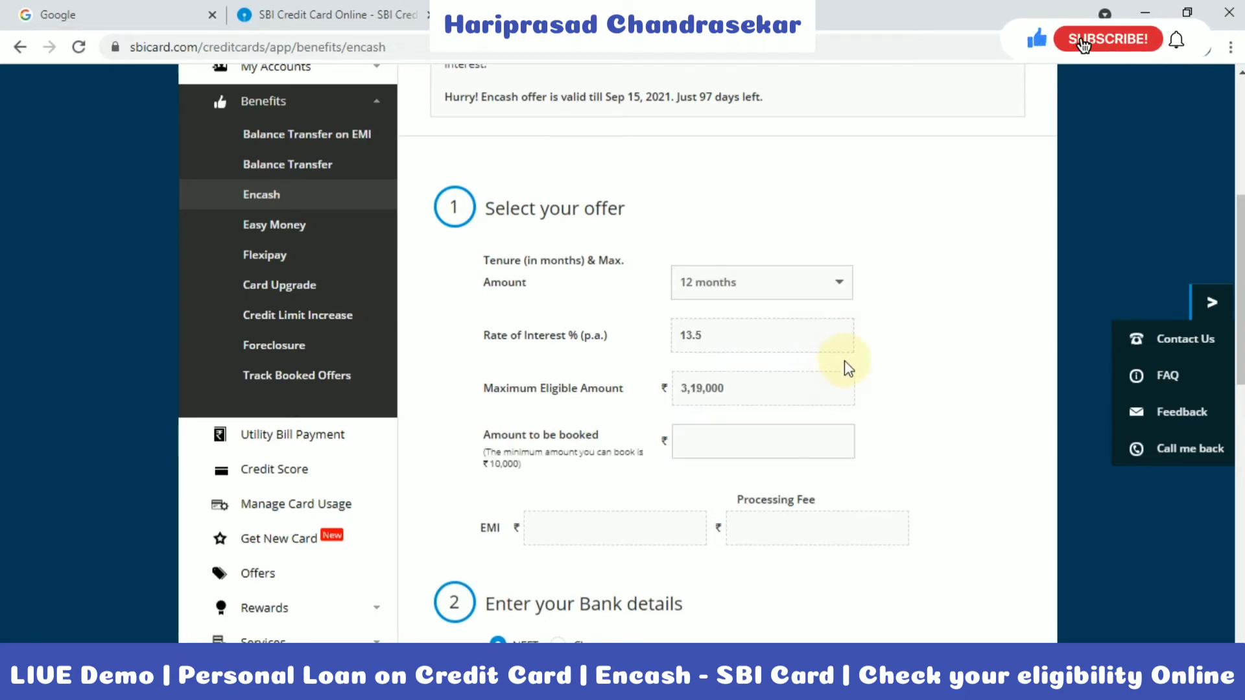
scroll(712, 376, "down", 2)
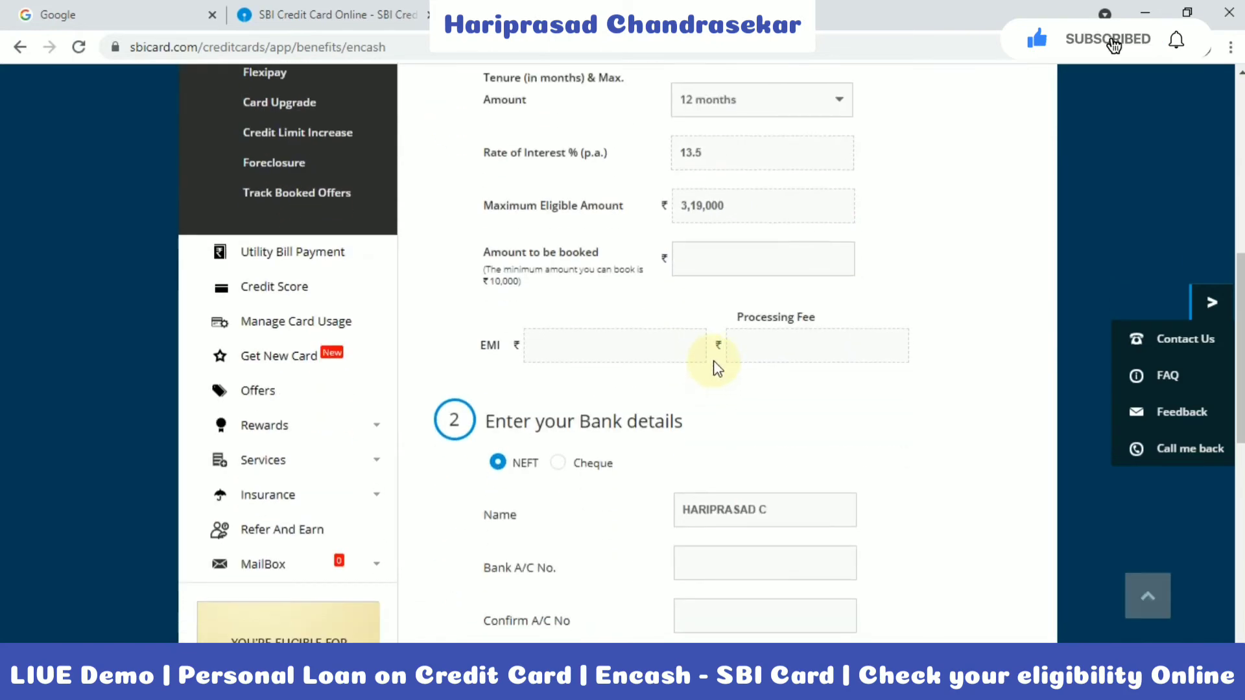
scroll(648, 364, "up", 1)
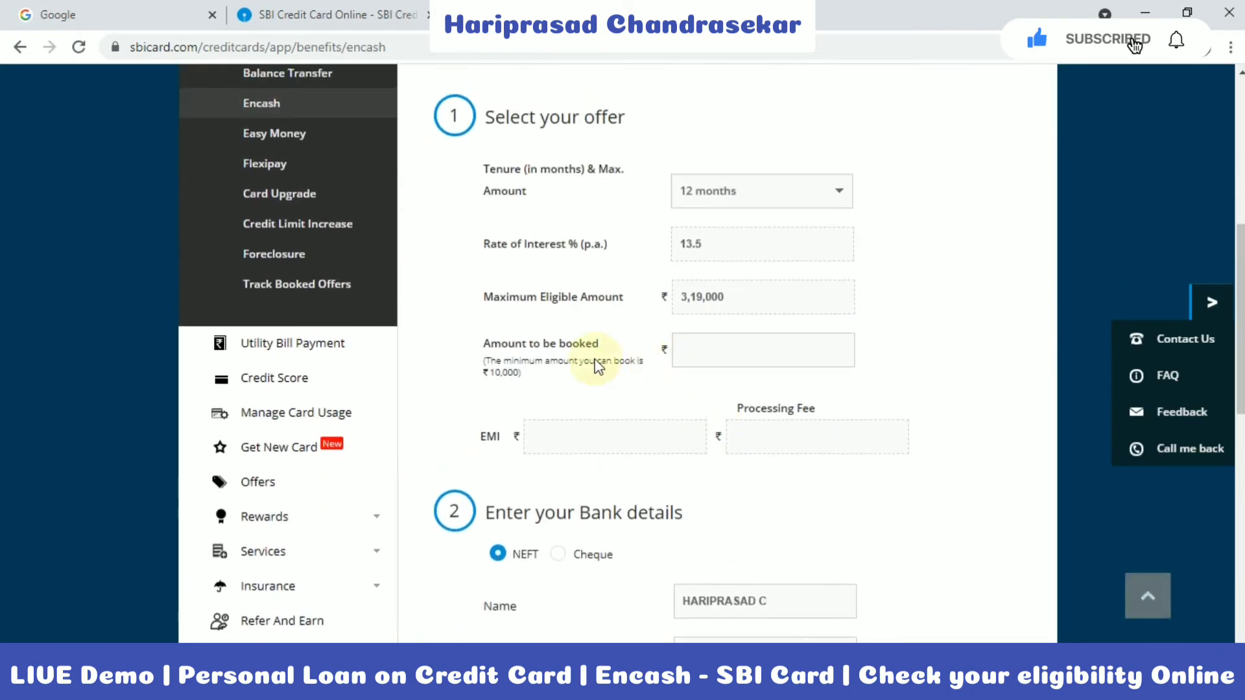
left_click(717, 354)
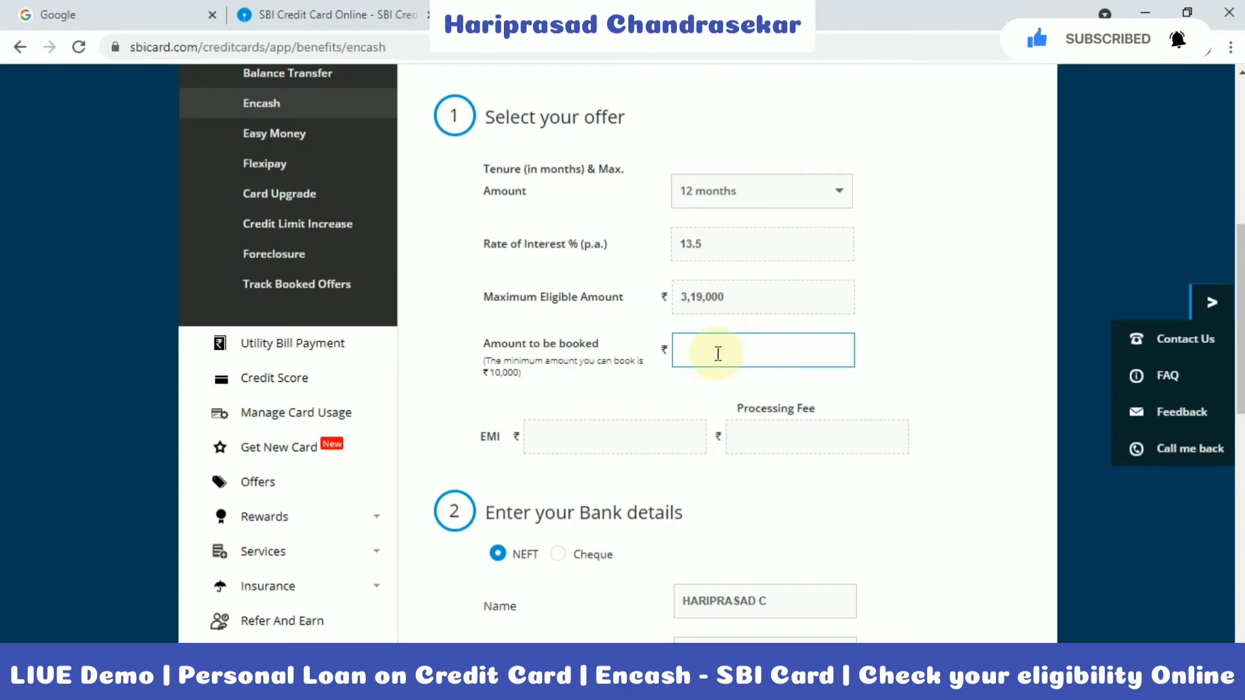
type("31")
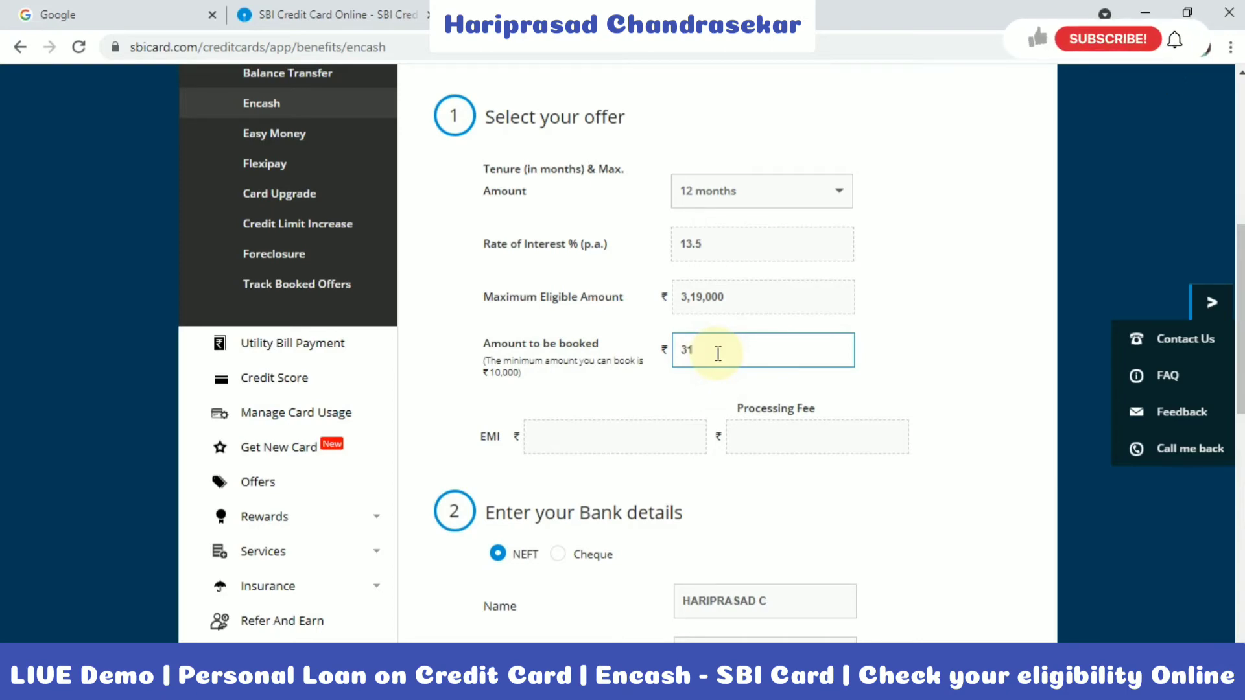
type("9000")
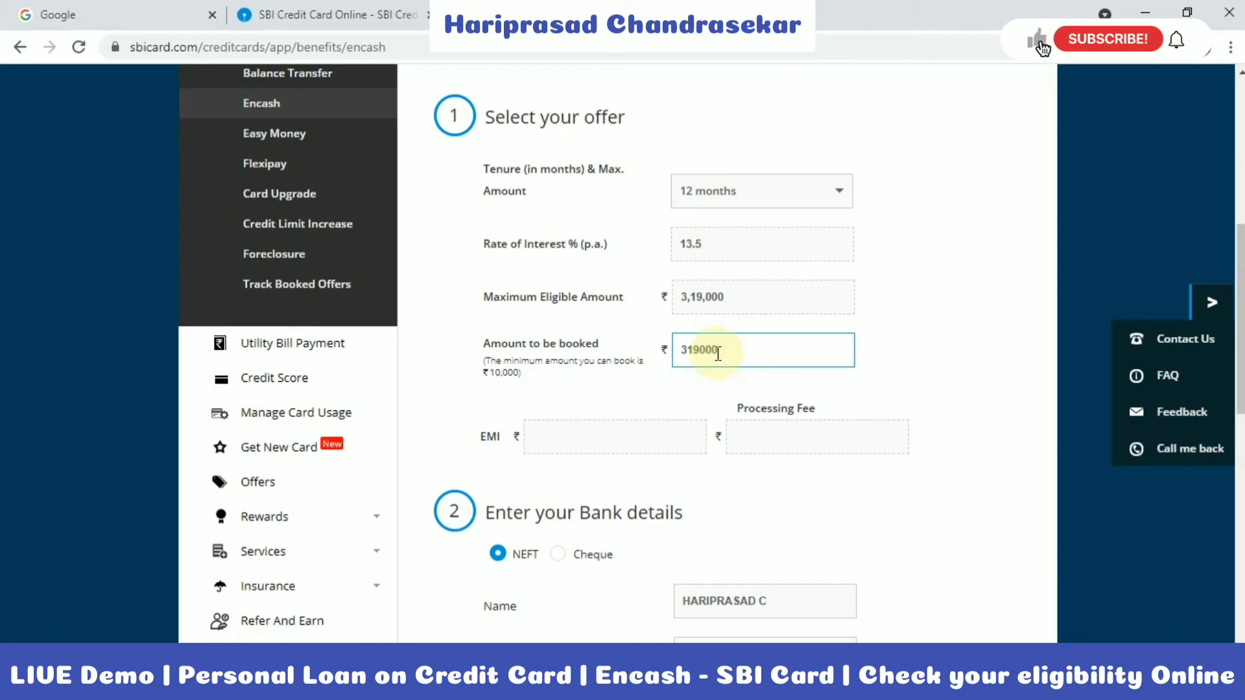
left_click(689, 452)
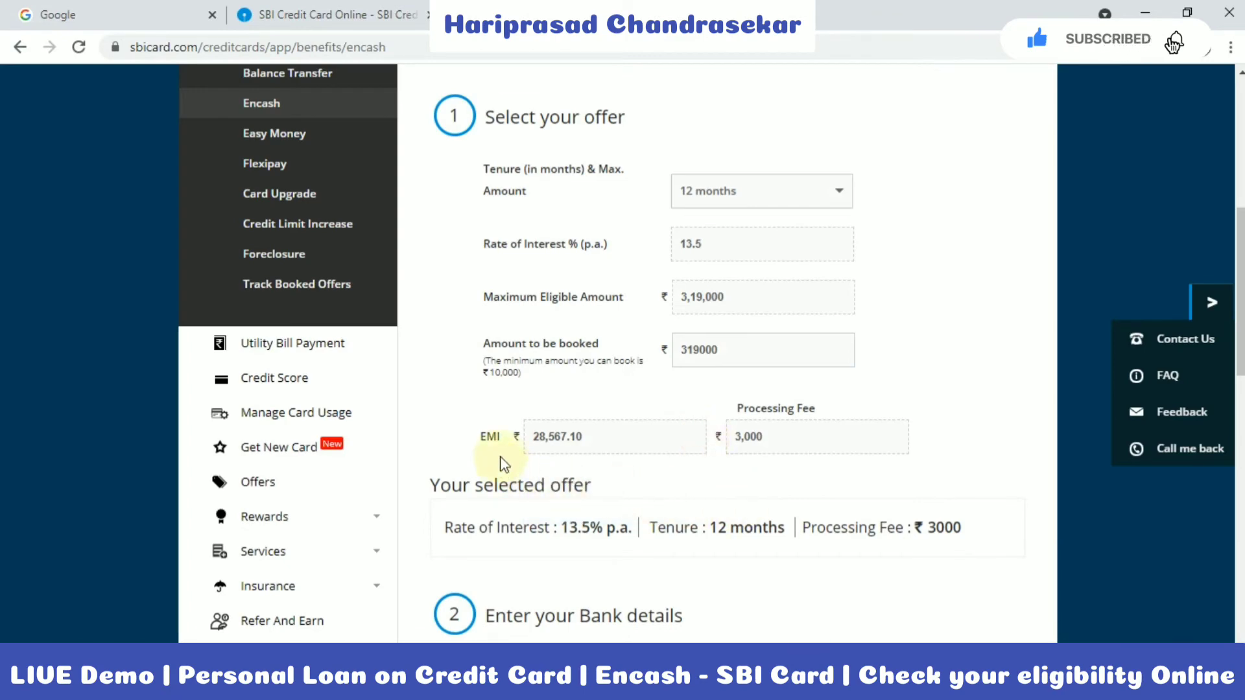
mouse_move(557, 441)
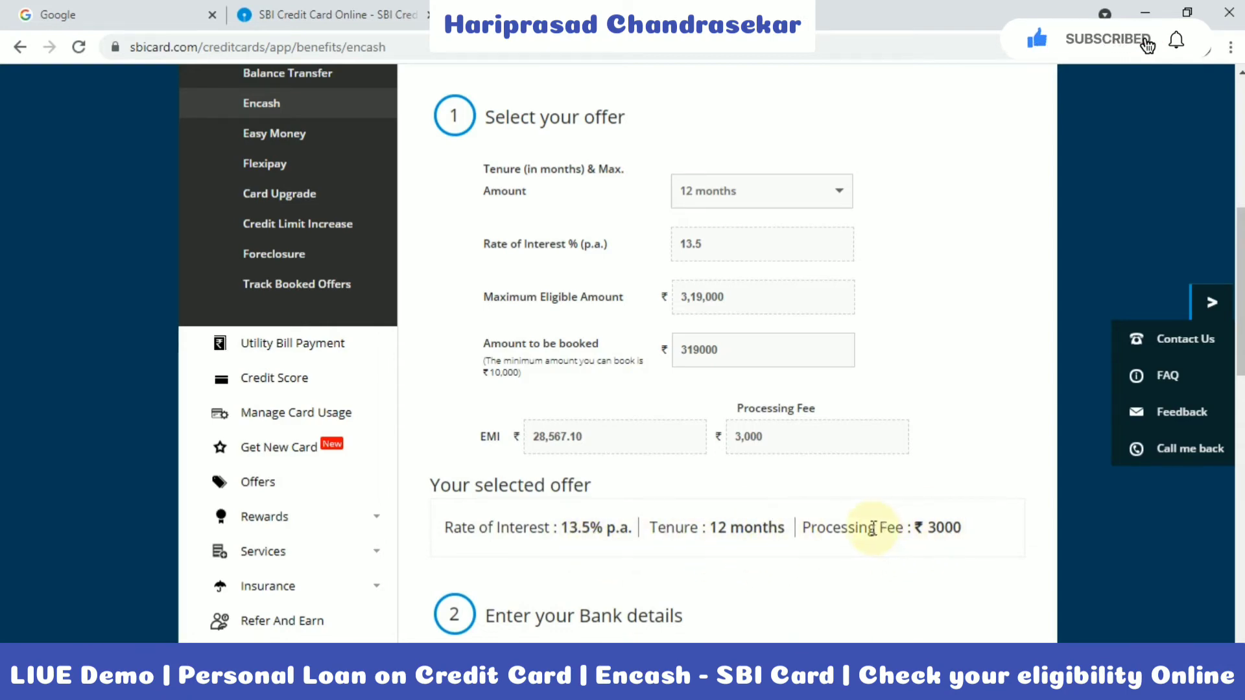
Review the bank details and booking summary sections, and check the EMI for the 24-month and 36-month tenures
scroll(873, 529, "down", 5)
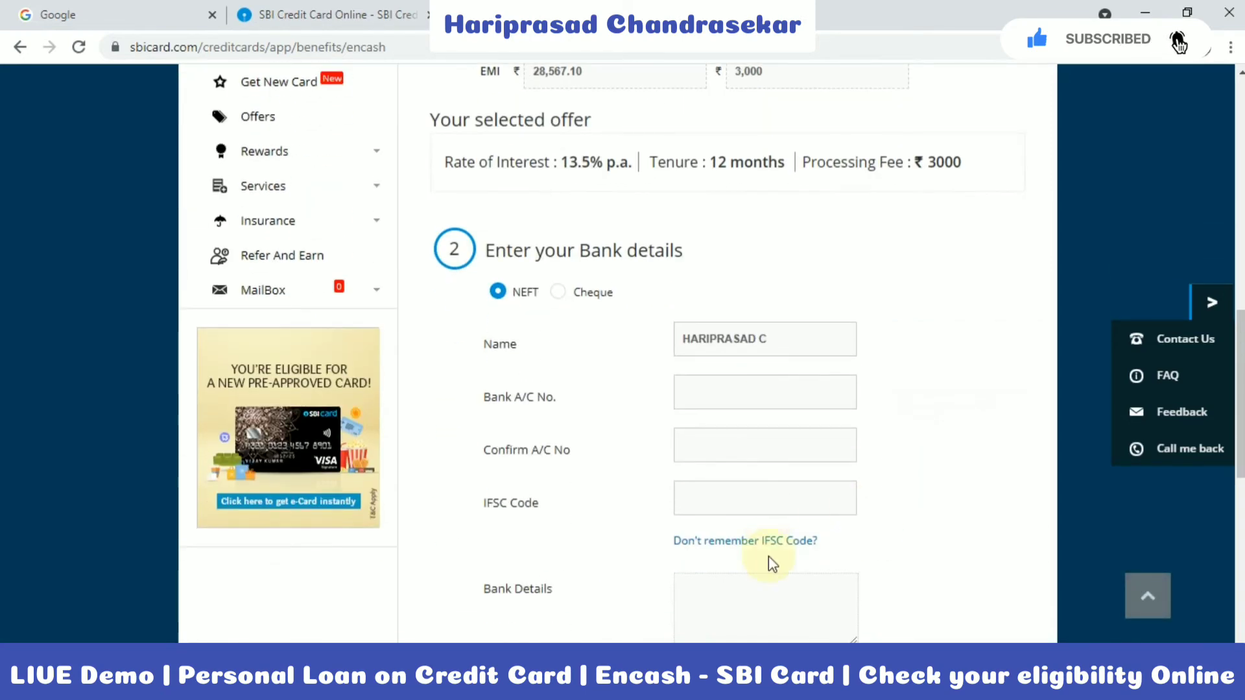
scroll(768, 556, "down", 5)
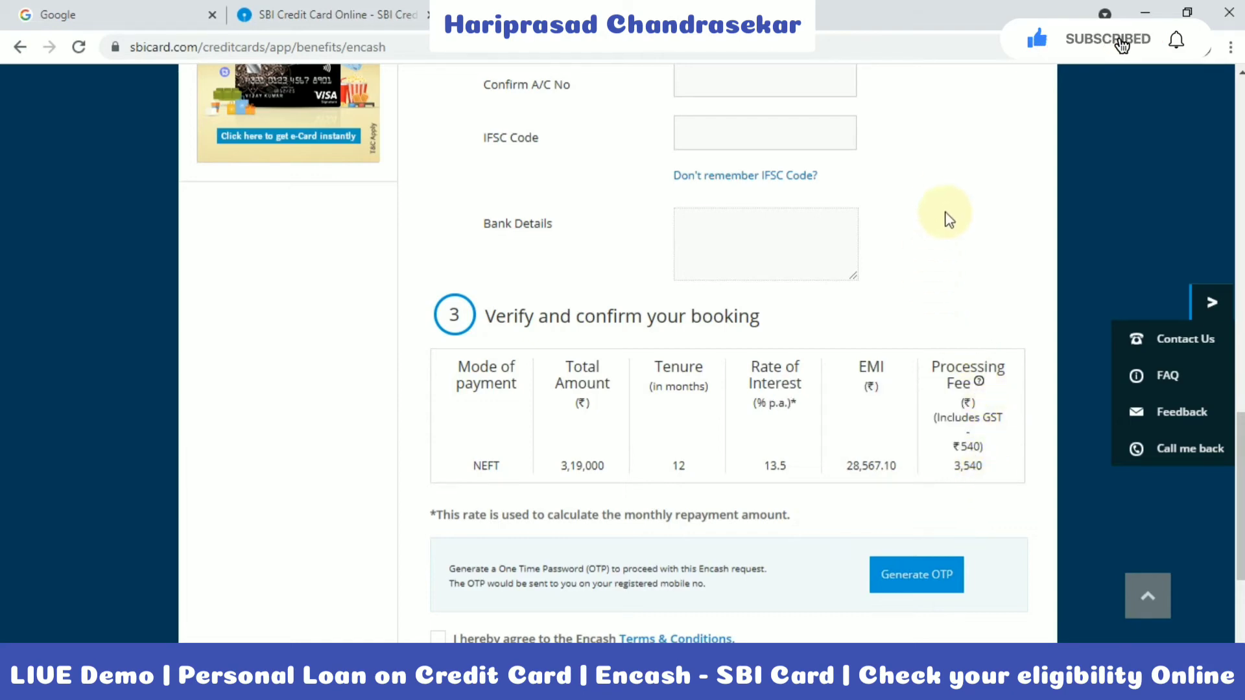
scroll(948, 219, "up", 10)
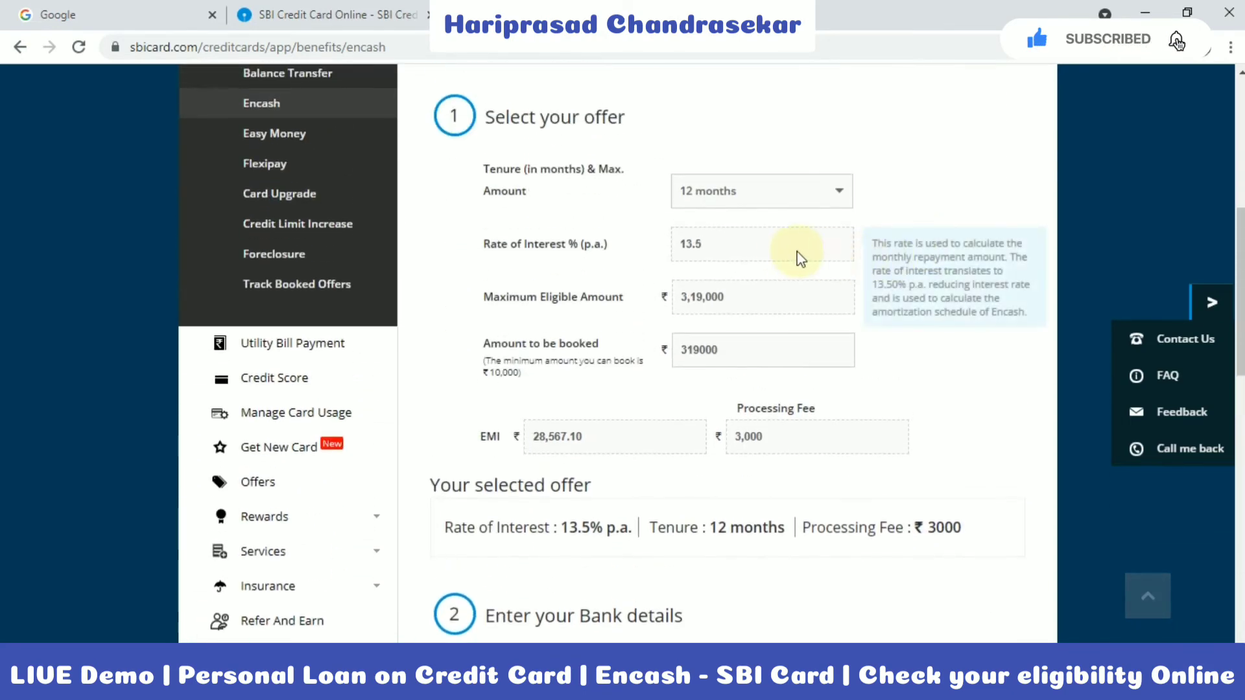
left_click(761, 193)
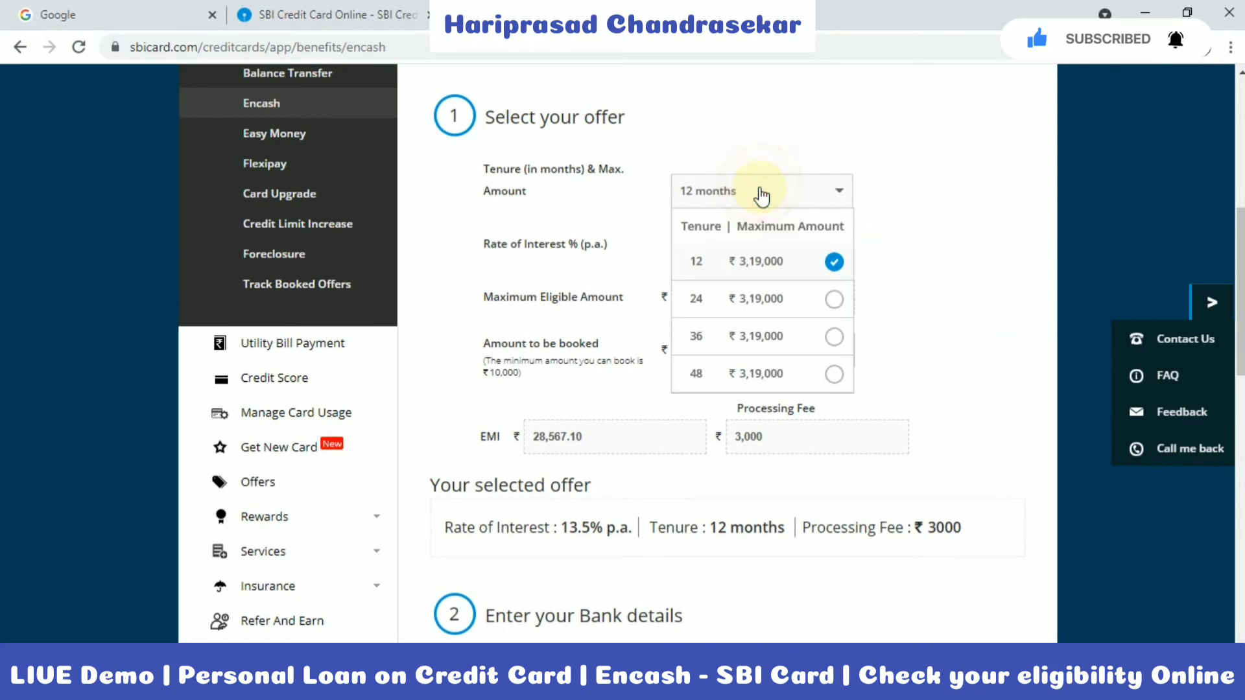
left_click(822, 293)
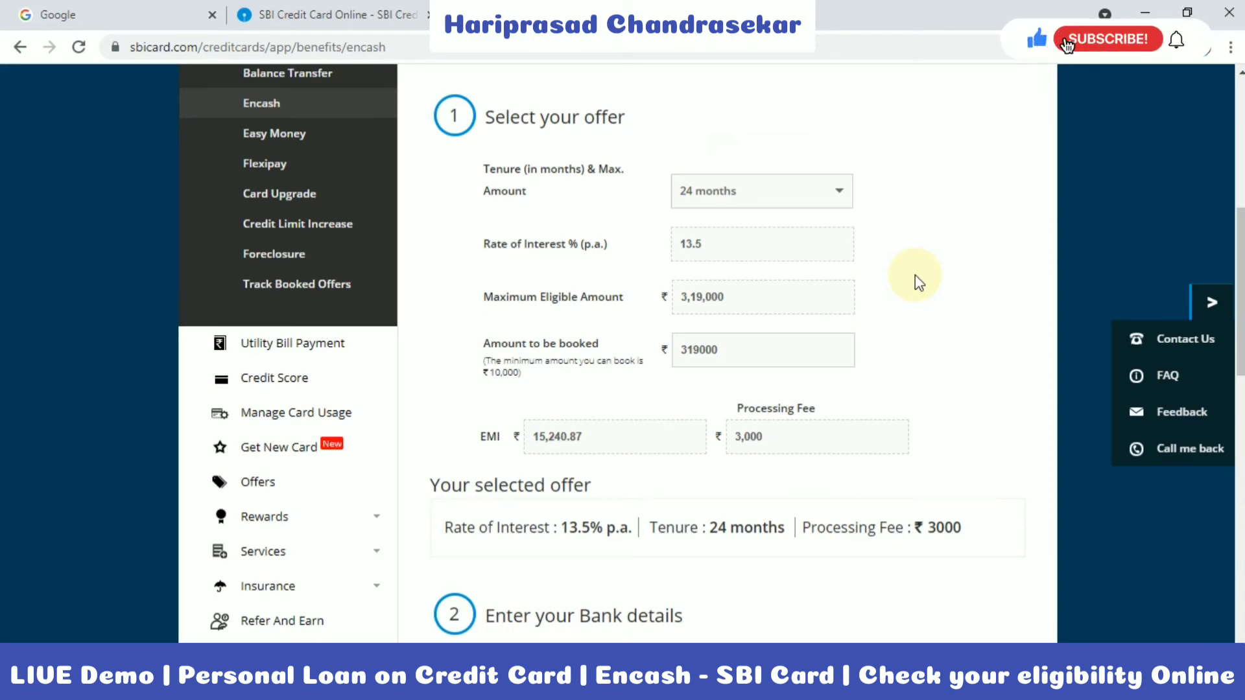
left_click(789, 198)
left_click(752, 337)
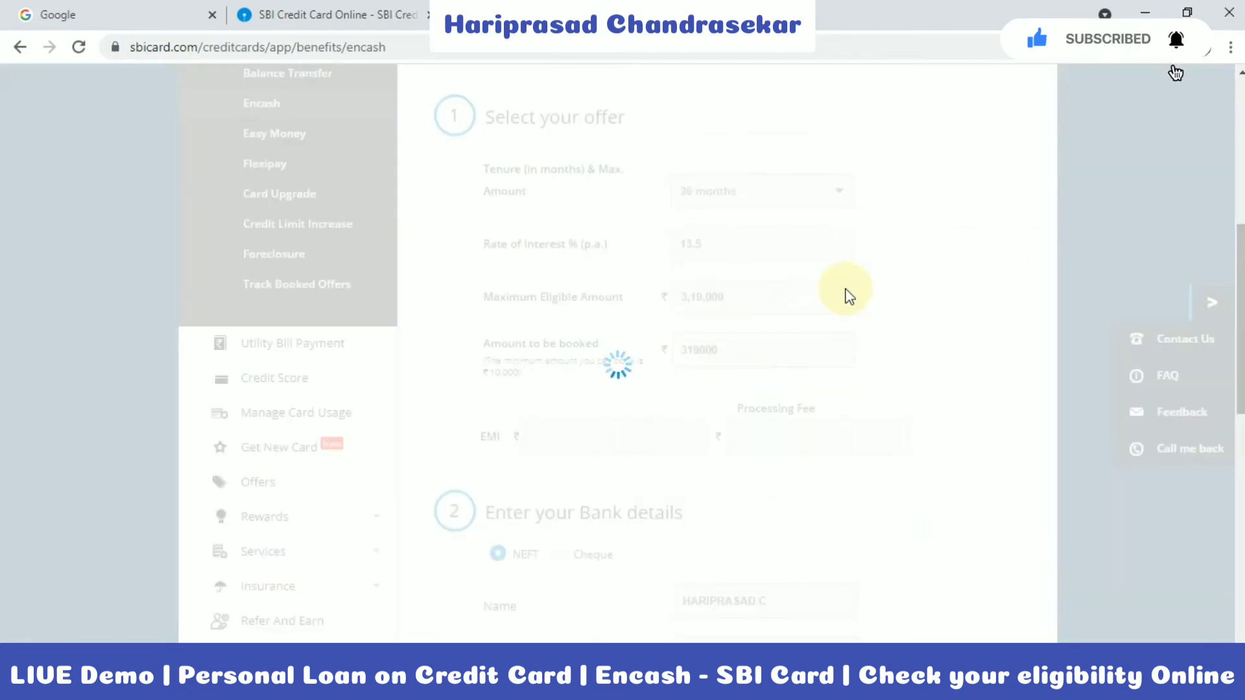
scroll(719, 395, "down", 2)
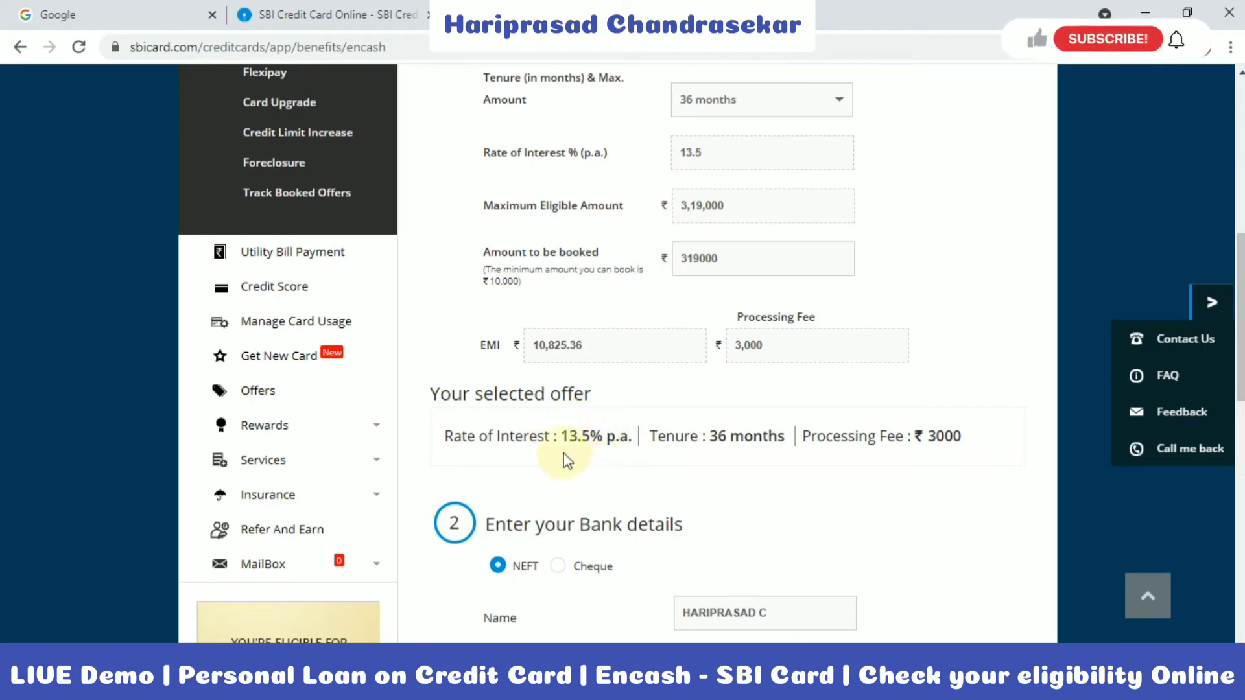
Set the Encash tenure to 48 months and check its EMI and the processing fee explanation
left_click(746, 98)
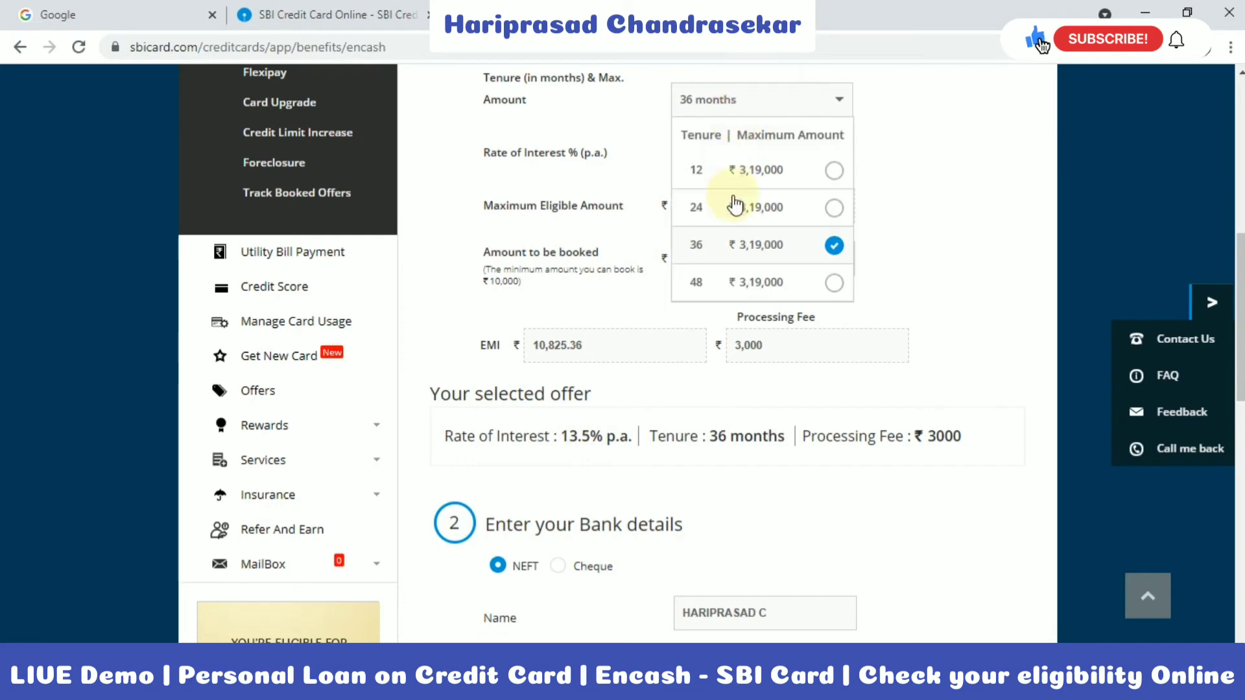
left_click(739, 282)
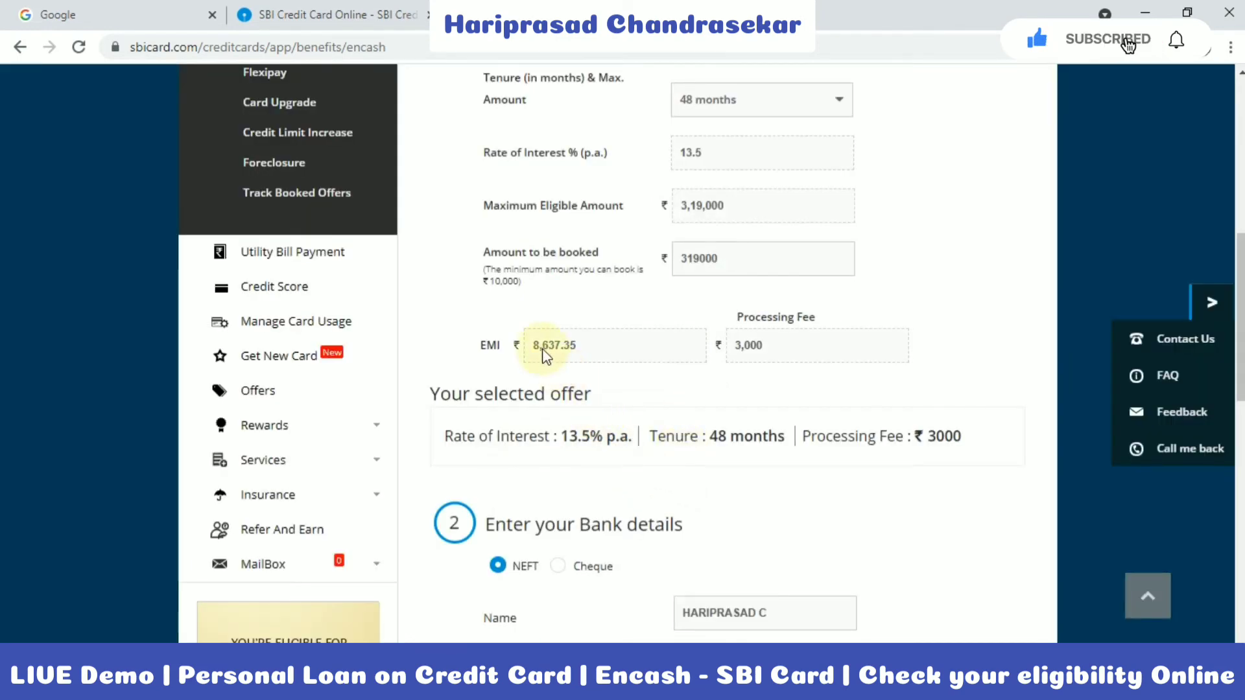
mouse_move(545, 356)
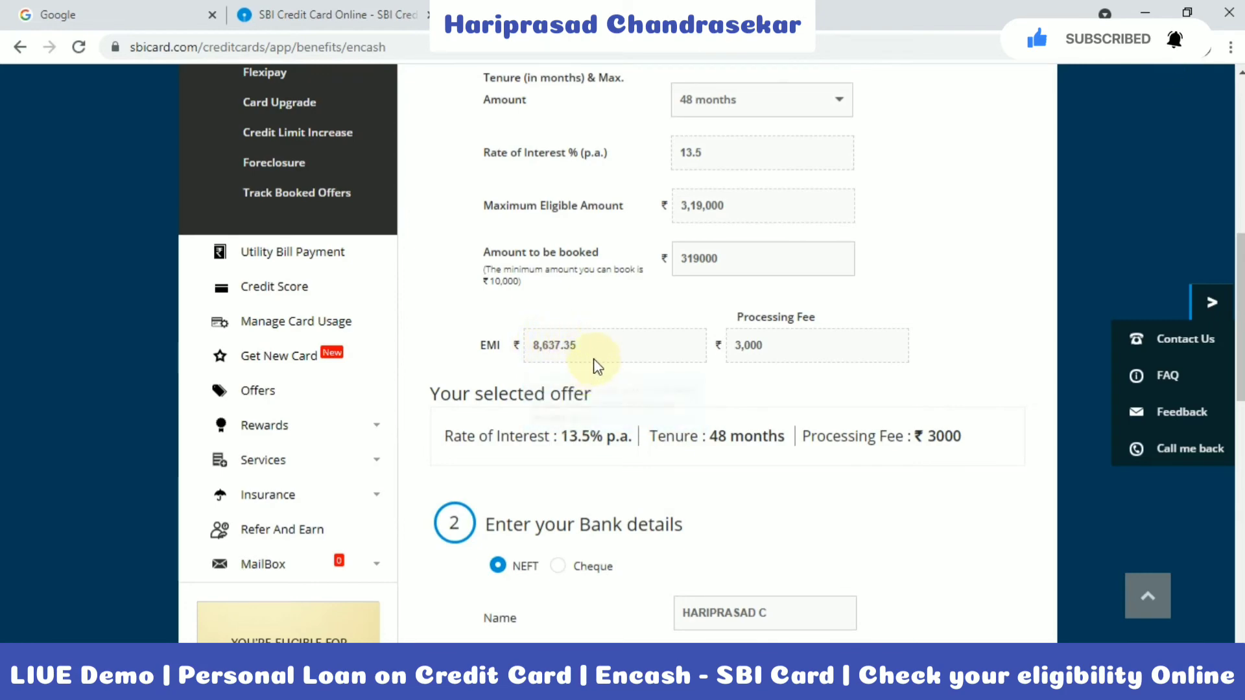
mouse_move(593, 359)
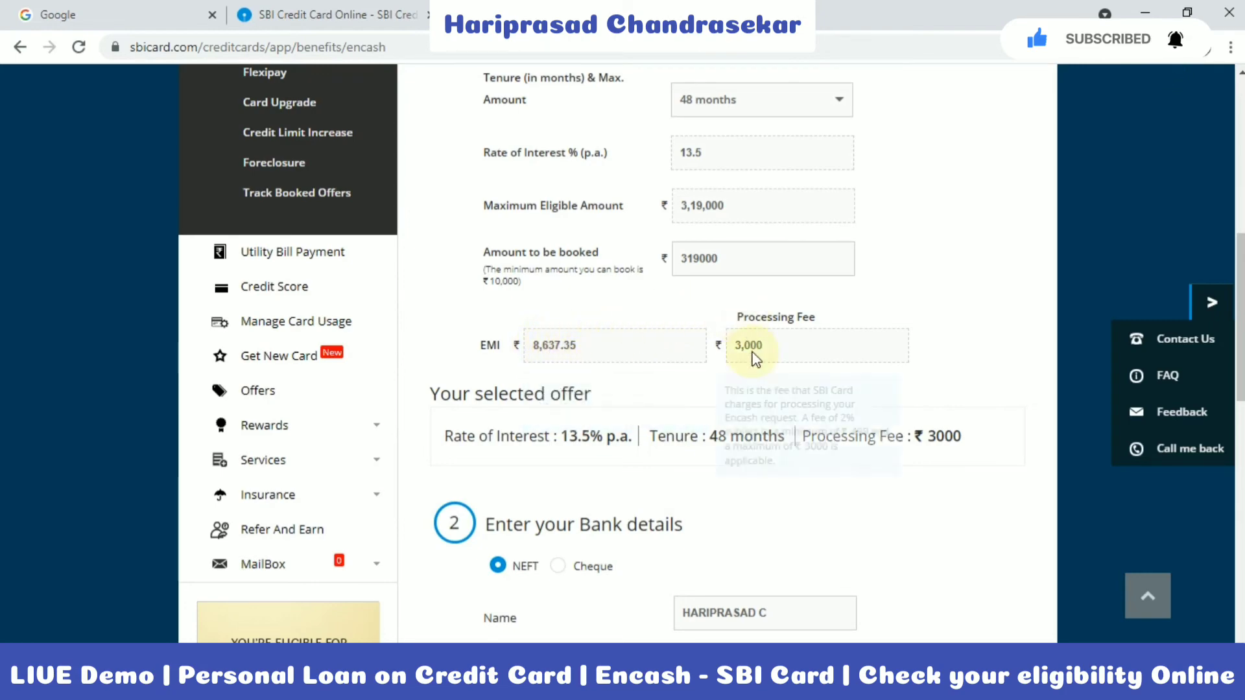
mouse_move(764, 352)
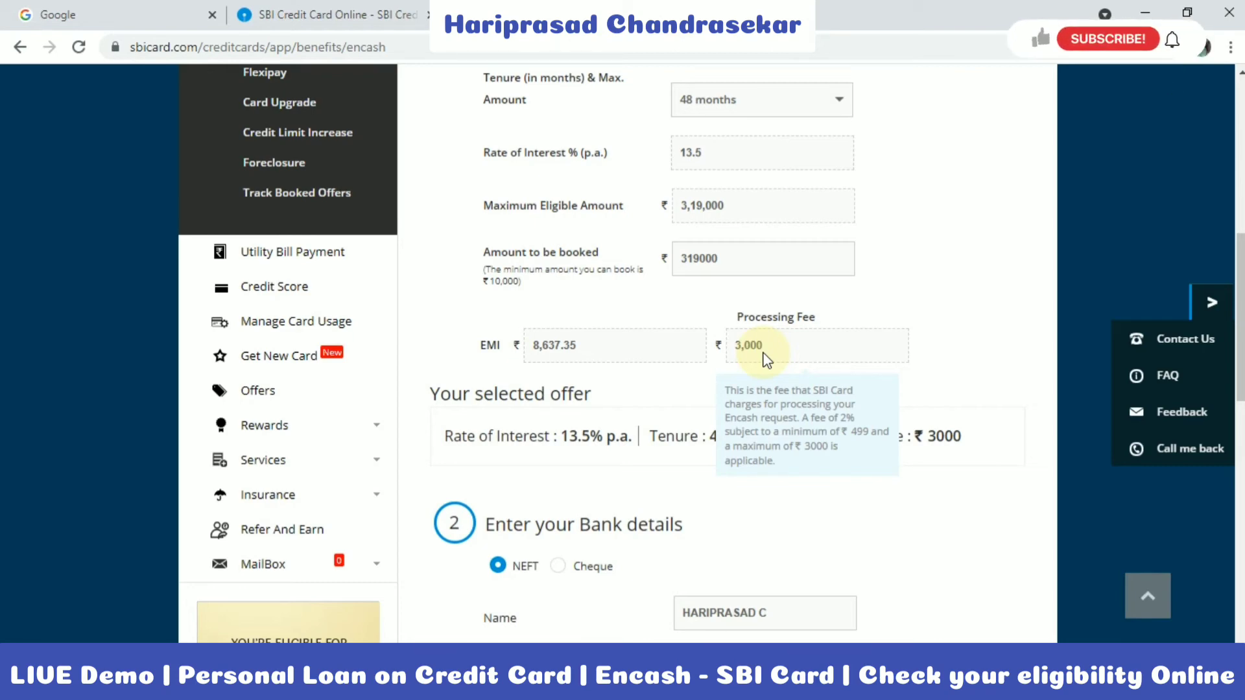
scroll(914, 456, "down", 12)
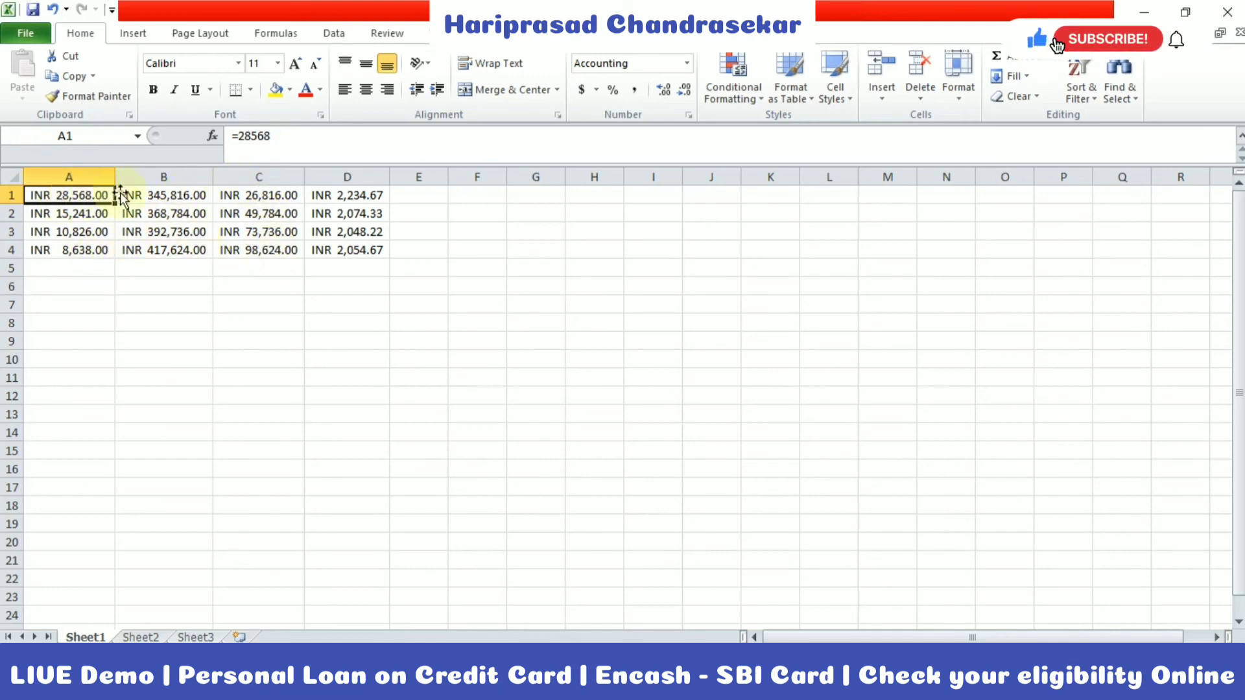
Switch to the Excel loan comparison sheet and examine the EMI, total repayment, extra cost and per-month cost formulas for the tenures
left_click(260, 194)
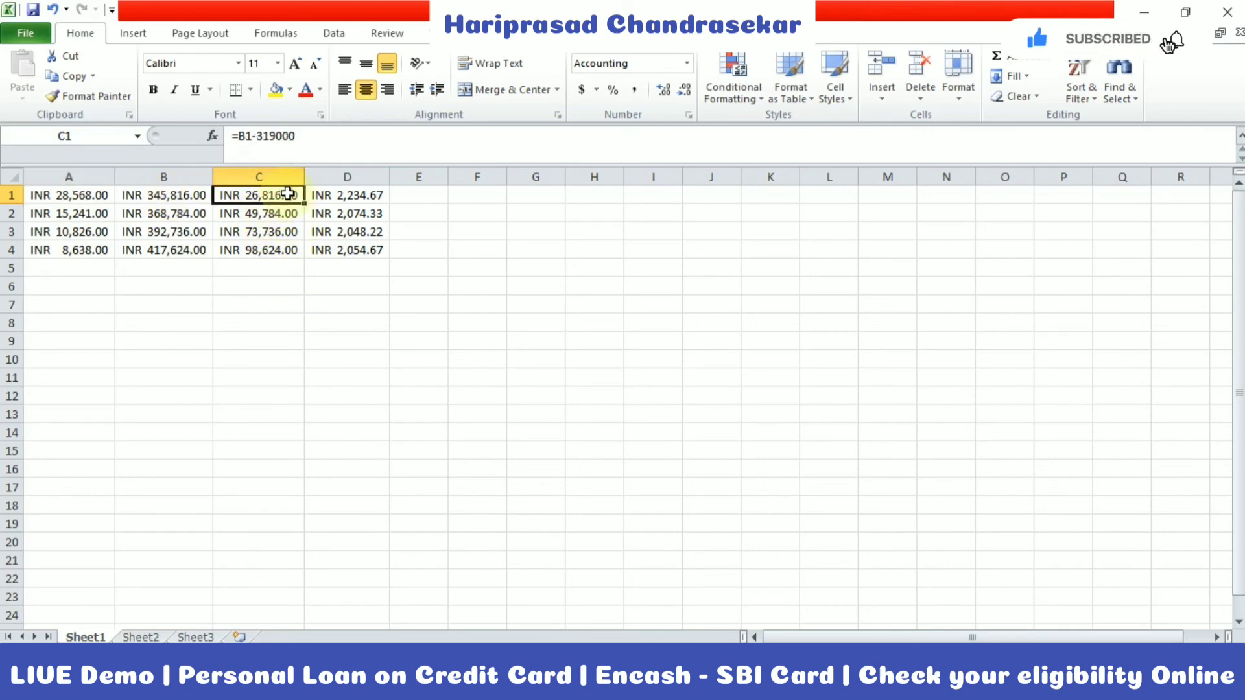
left_click(360, 195)
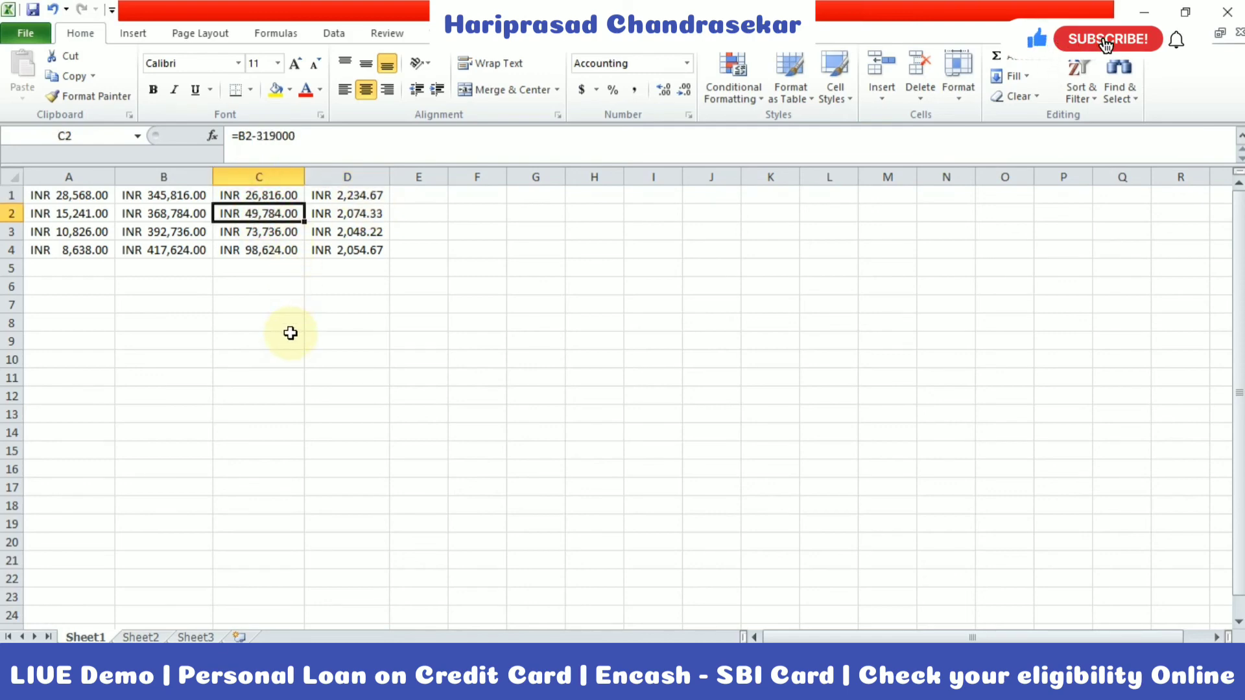
left_click(84, 213)
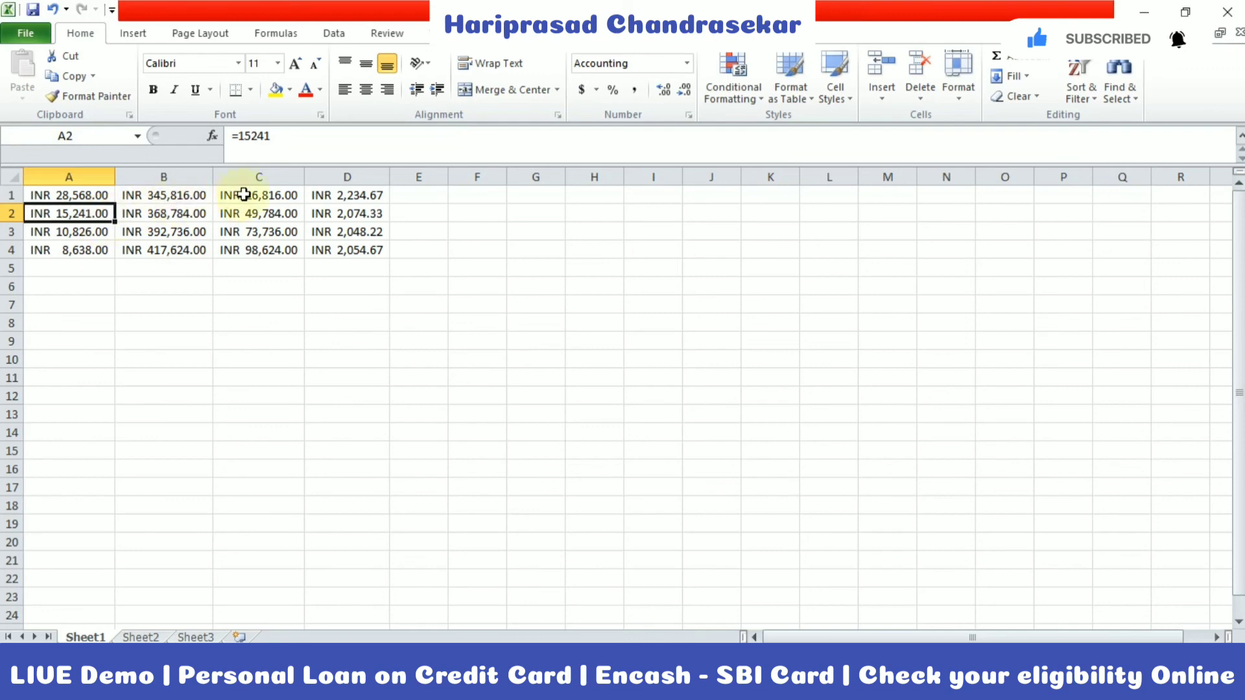
left_click(280, 211)
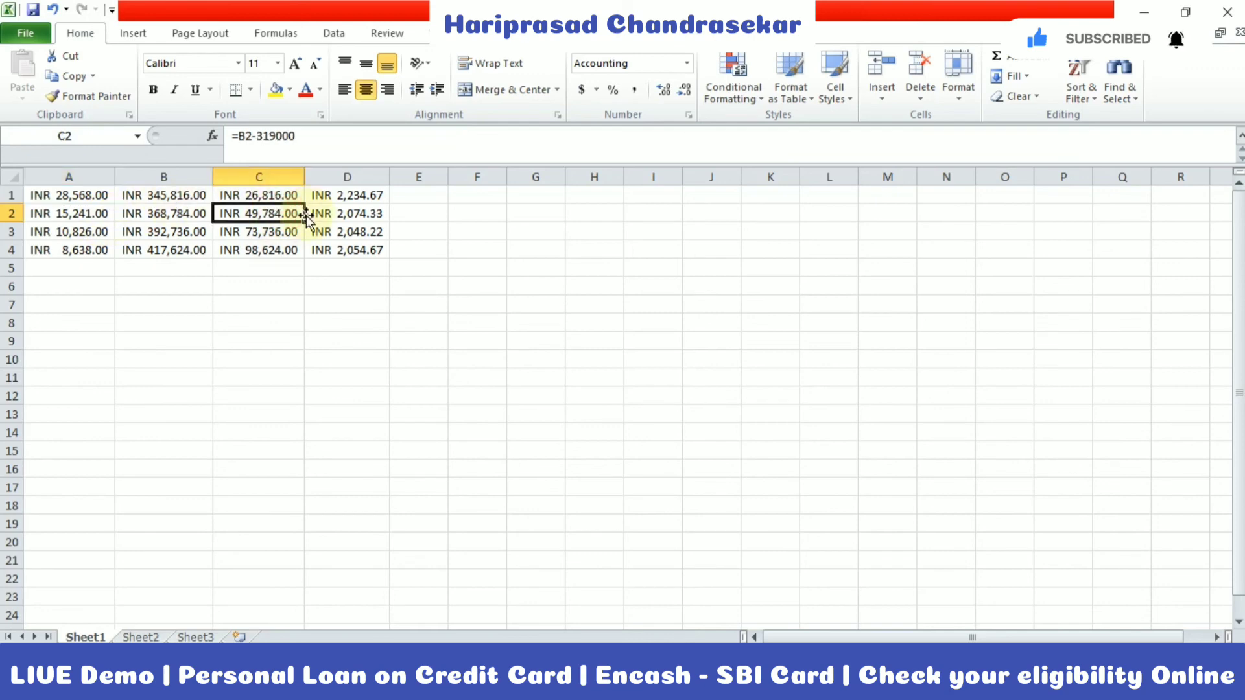
left_click(176, 214)
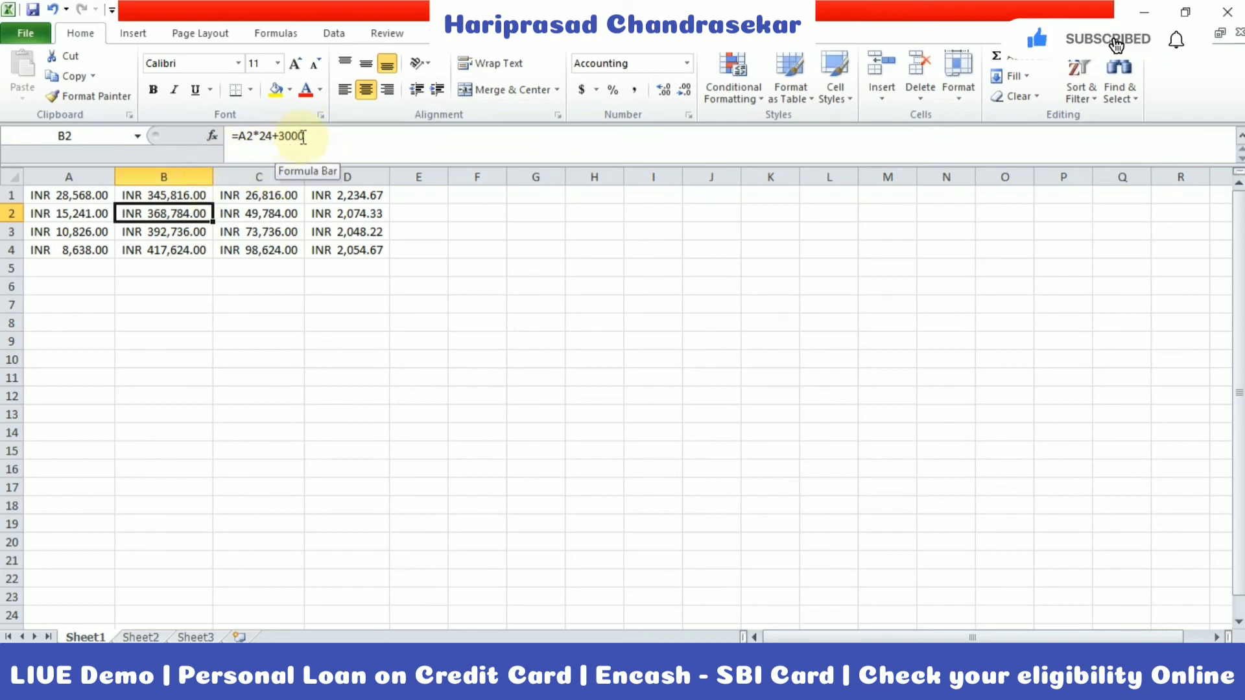
left_click(267, 213)
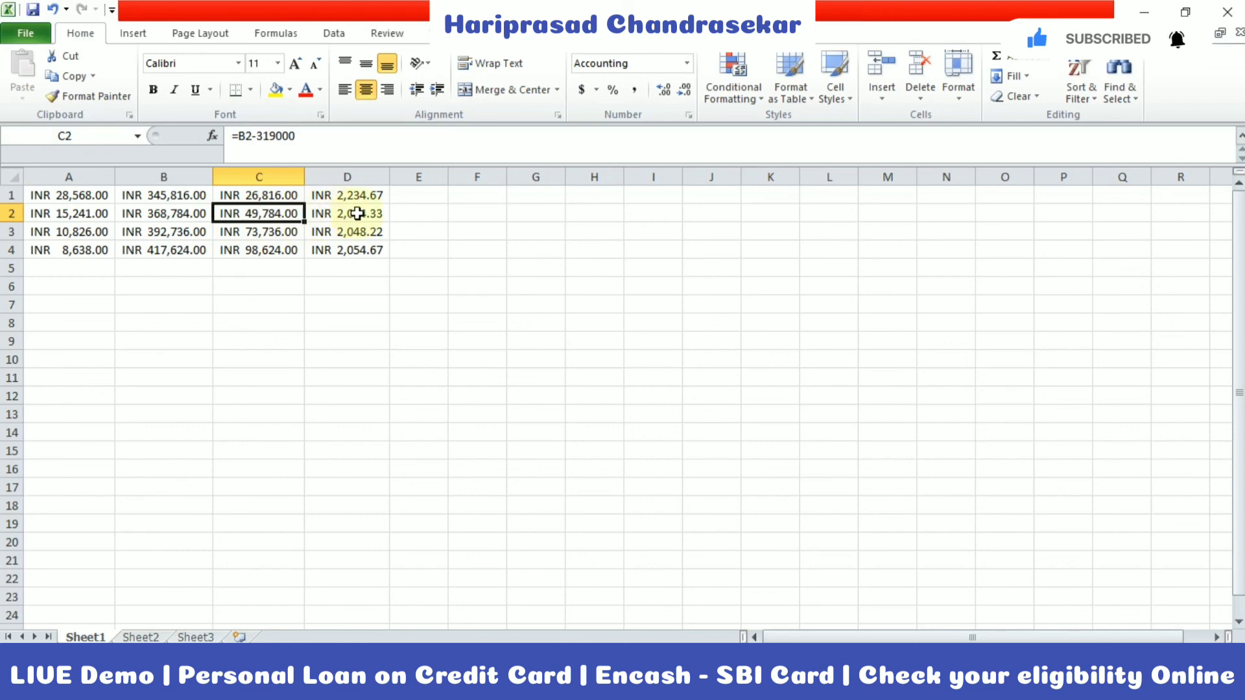
left_click(358, 215)
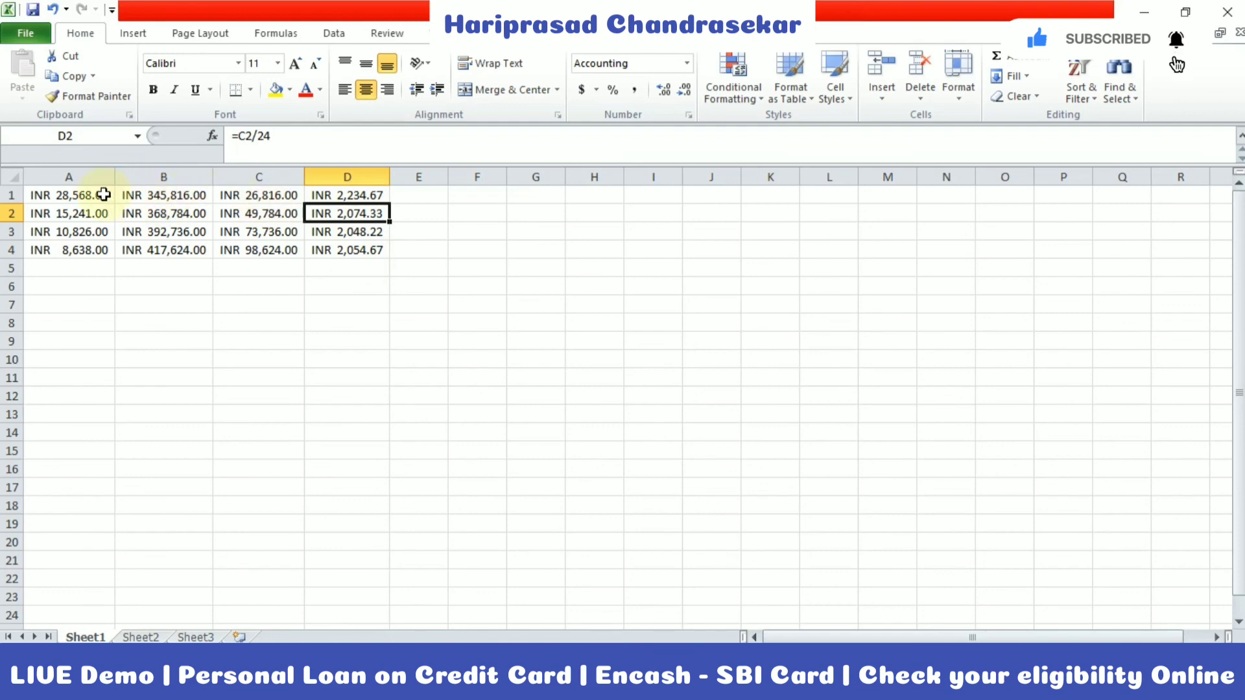
left_click(337, 195)
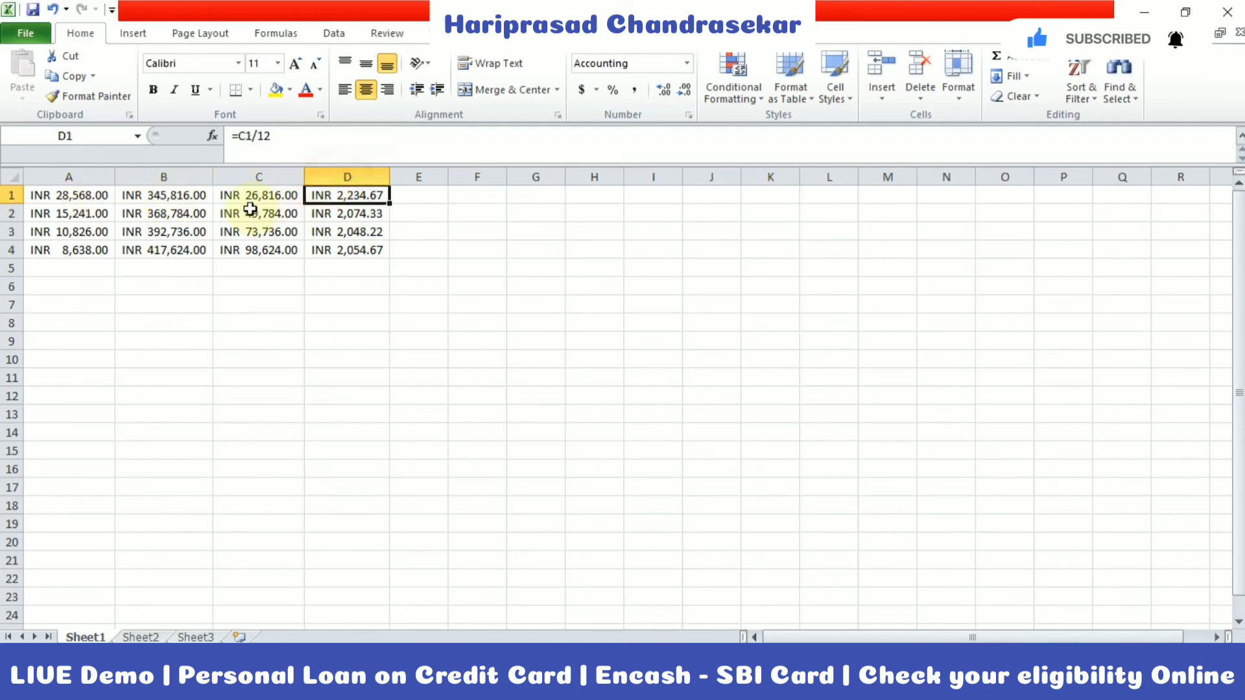
left_click(259, 195)
left_click(69, 190)
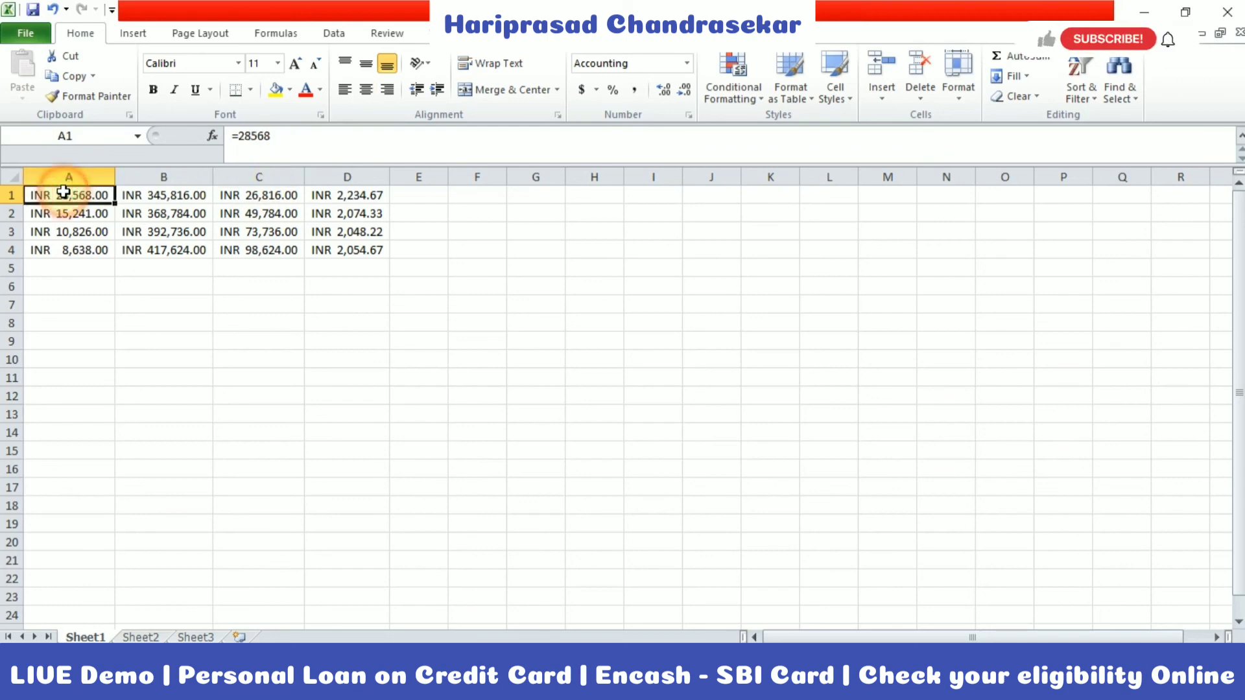
left_click(87, 252)
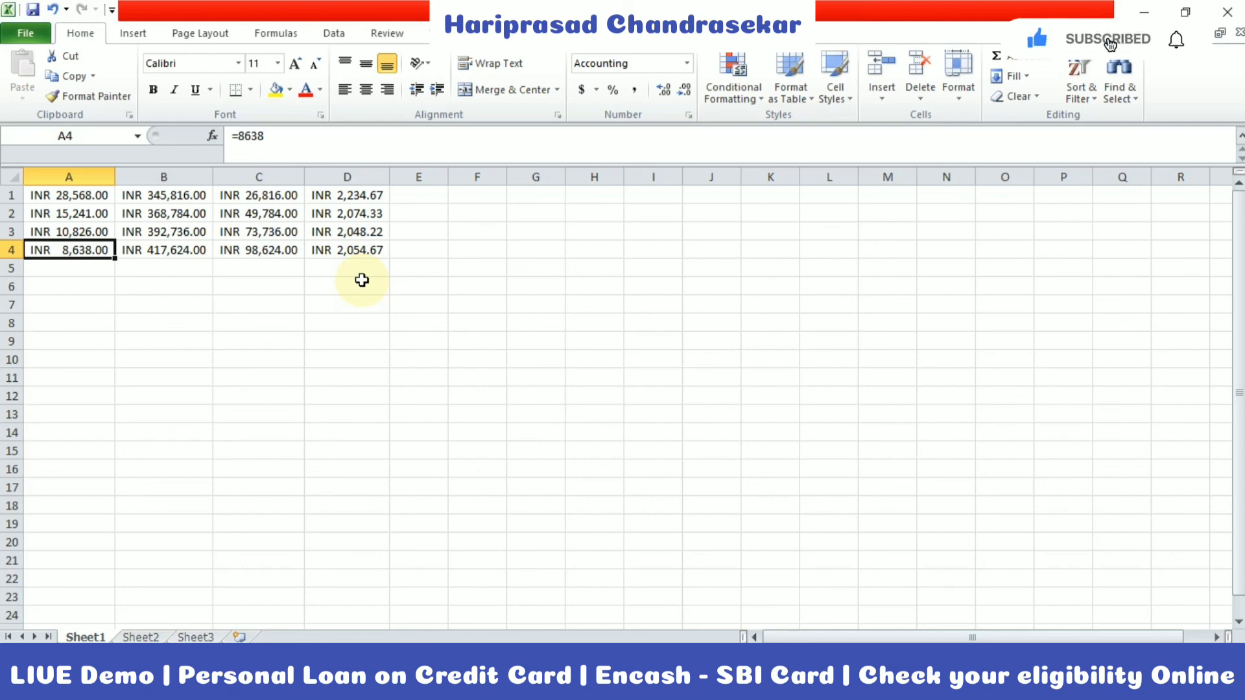
Change the processing fee in the total repayment formulas in B1:B4 to 3540 and check the monthly cost formula in D1
left_click(186, 194)
left_click(339, 133)
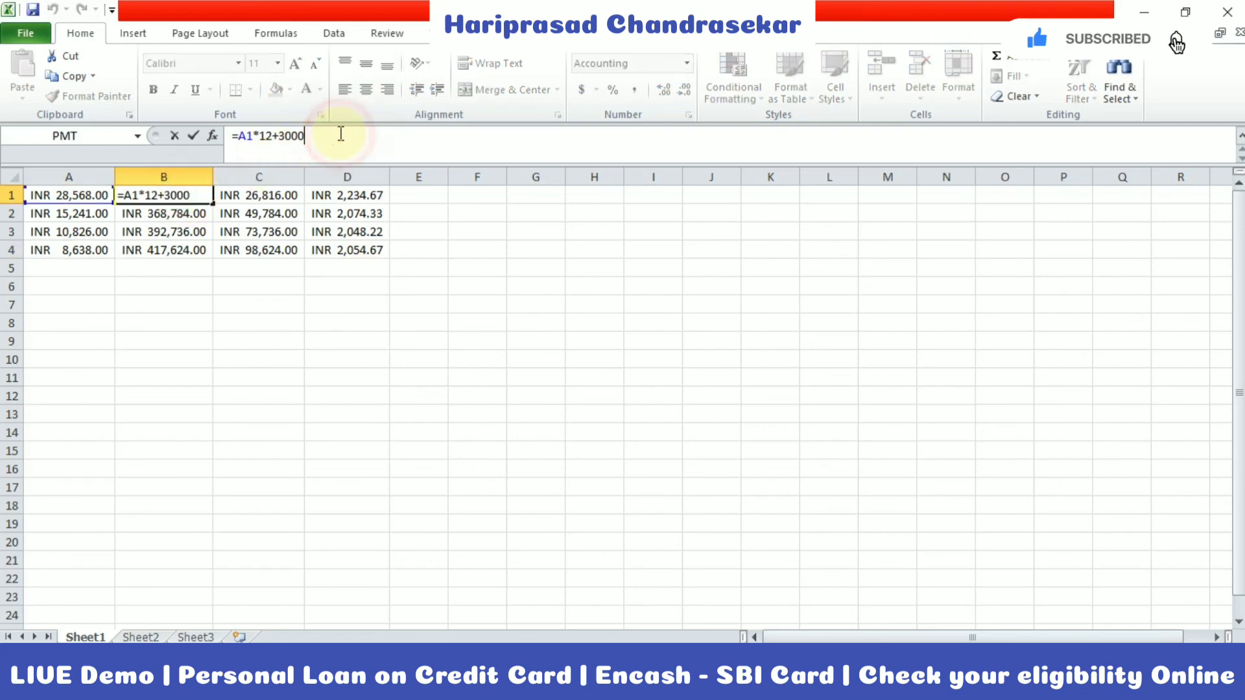
key("BackSpace")
type("540")
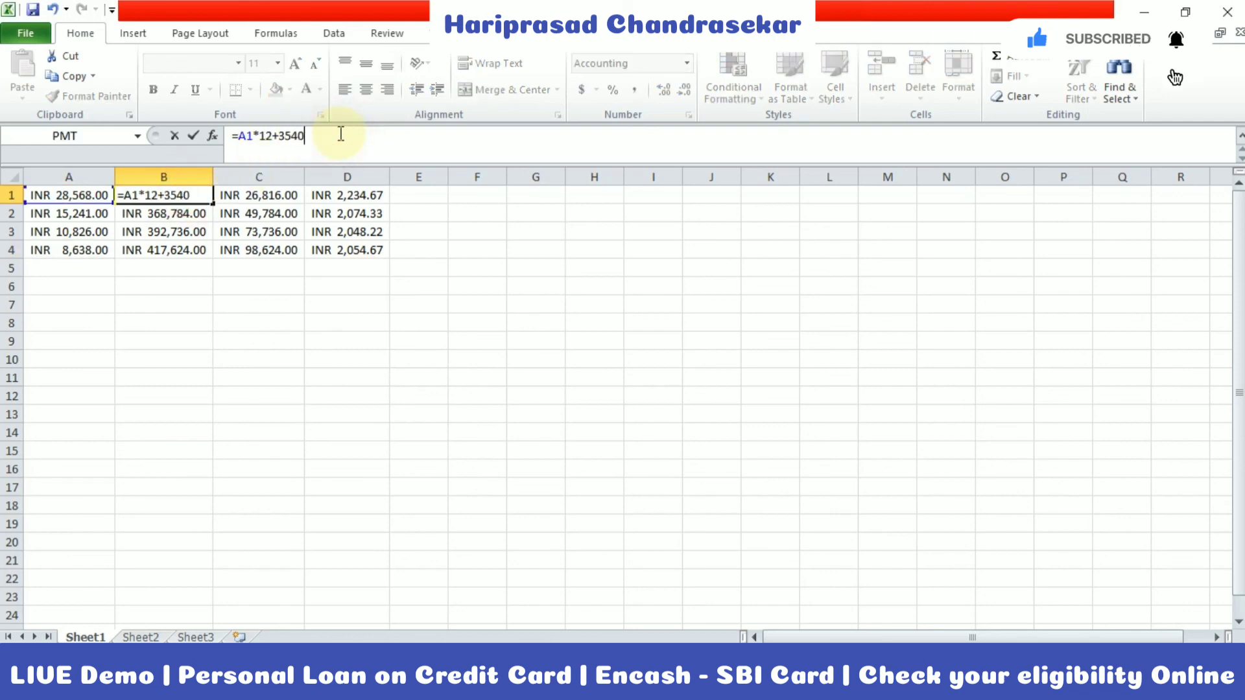
key("Return")
mouse_move(304, 135)
left_mouse_down()
mouse_move(278, 137)
mouse_move(328, 138)
mouse_move(286, 138)
left_mouse_up()
type("540")
key("Return")
type("540")
key("Return")
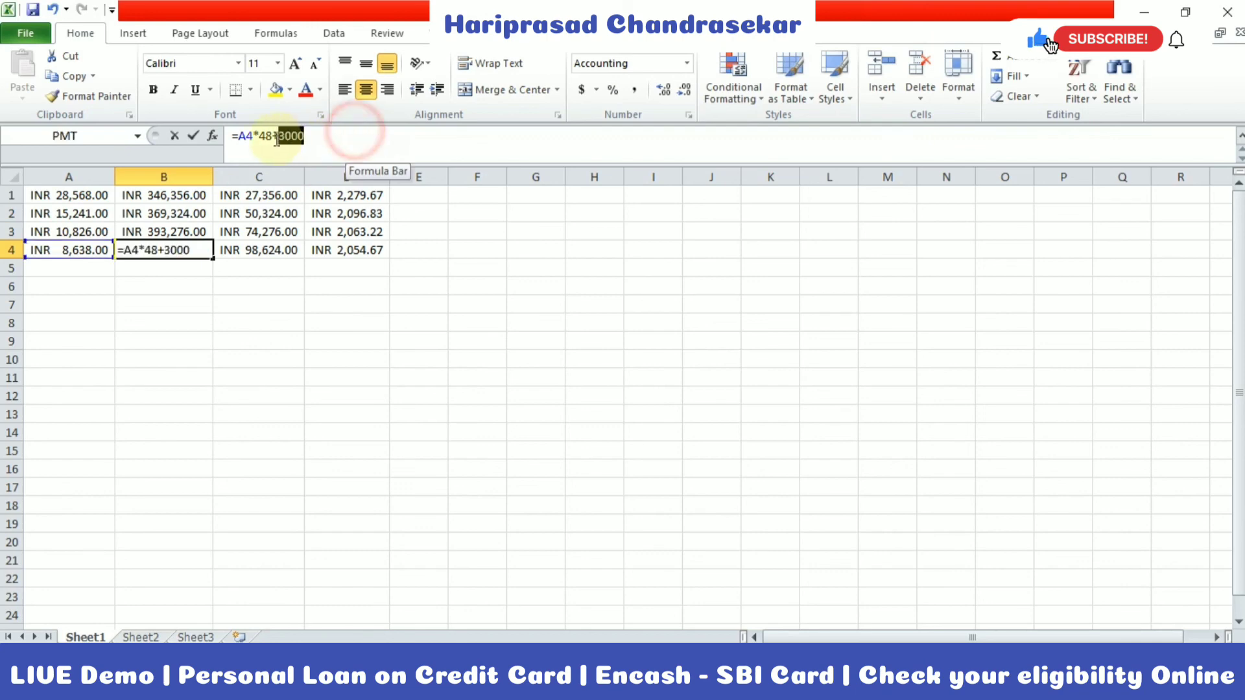
type("540")
key("Return")
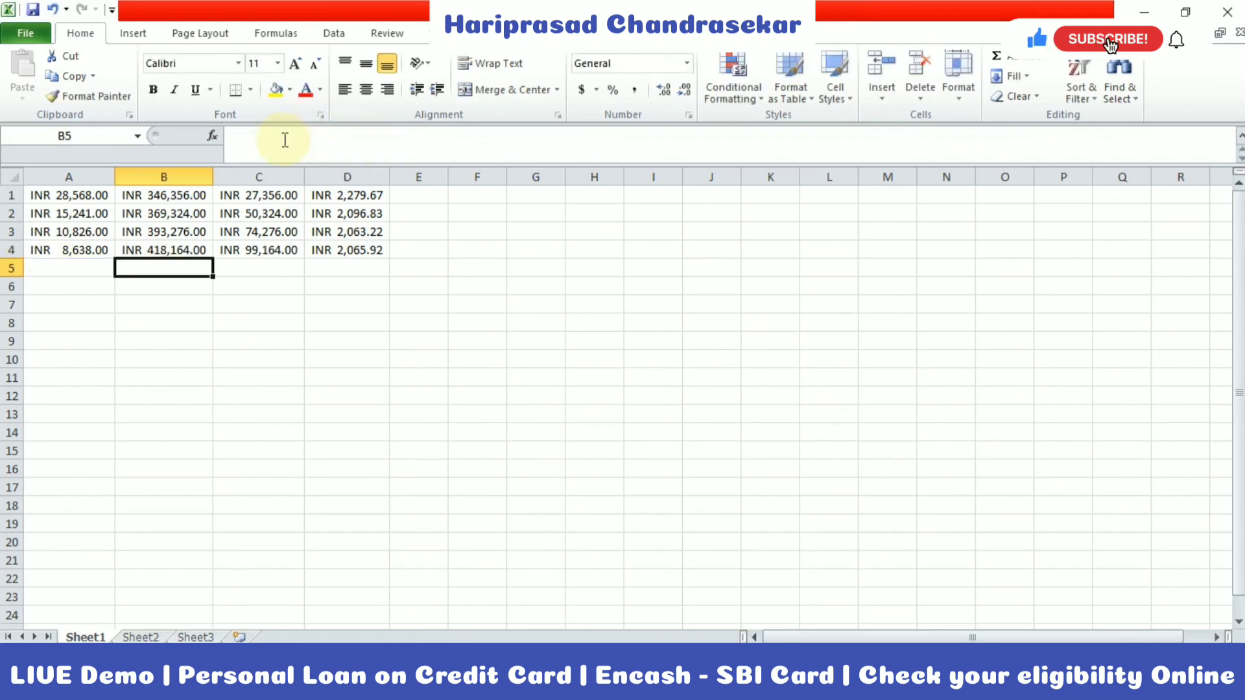
left_click(363, 201)
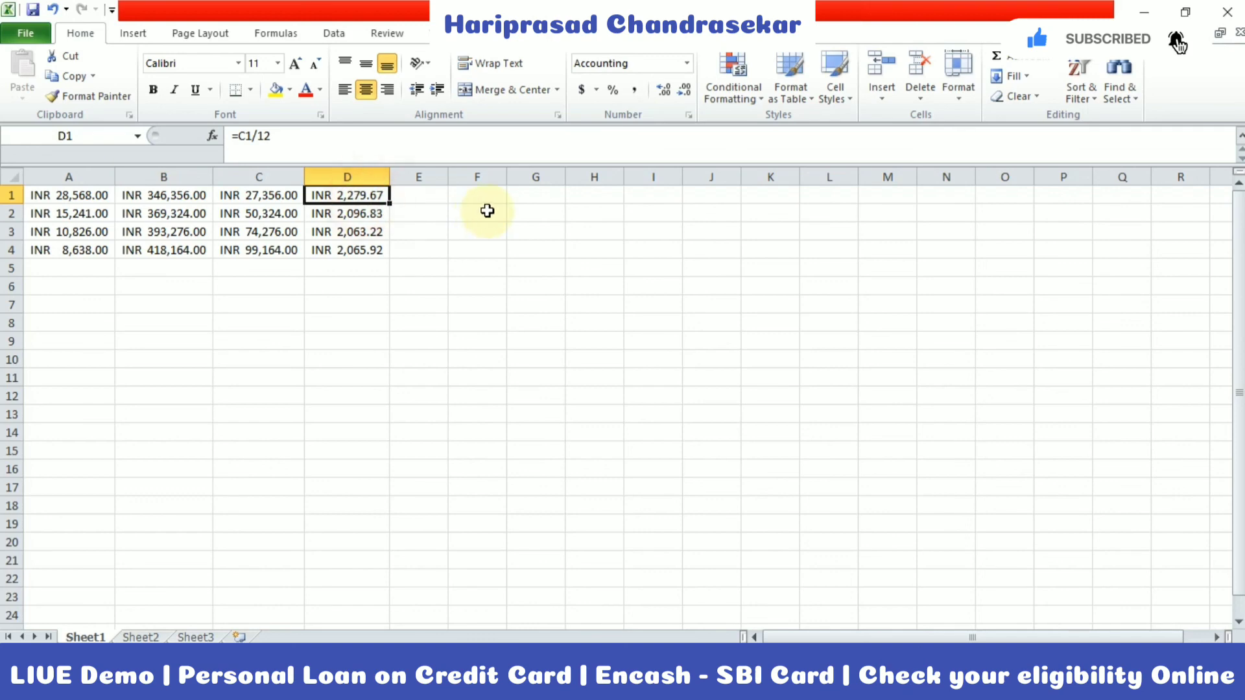